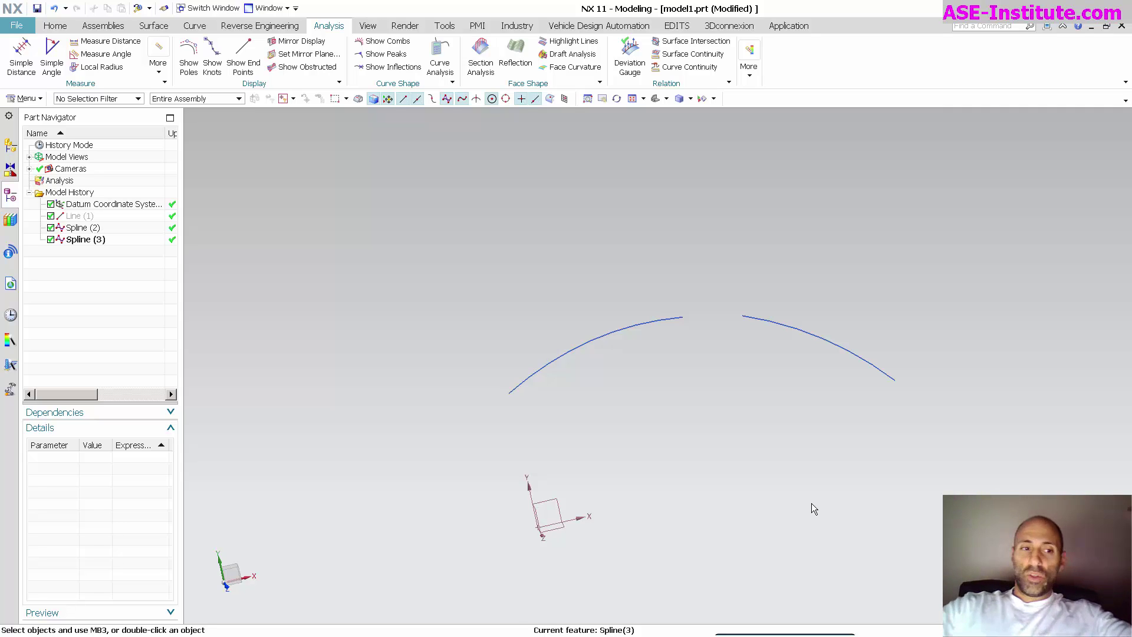
Select the left spline, then clear the selection again
{"action": "left_click", "coordinate": [85, 238]}
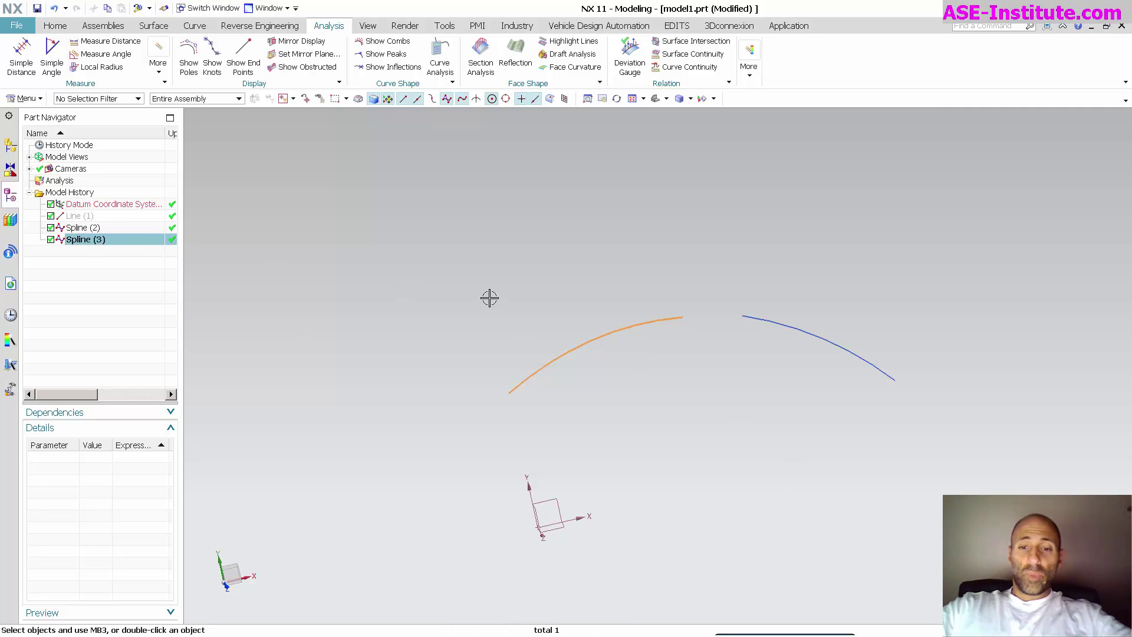
{"action": "left_click", "coordinate": [729, 432]}
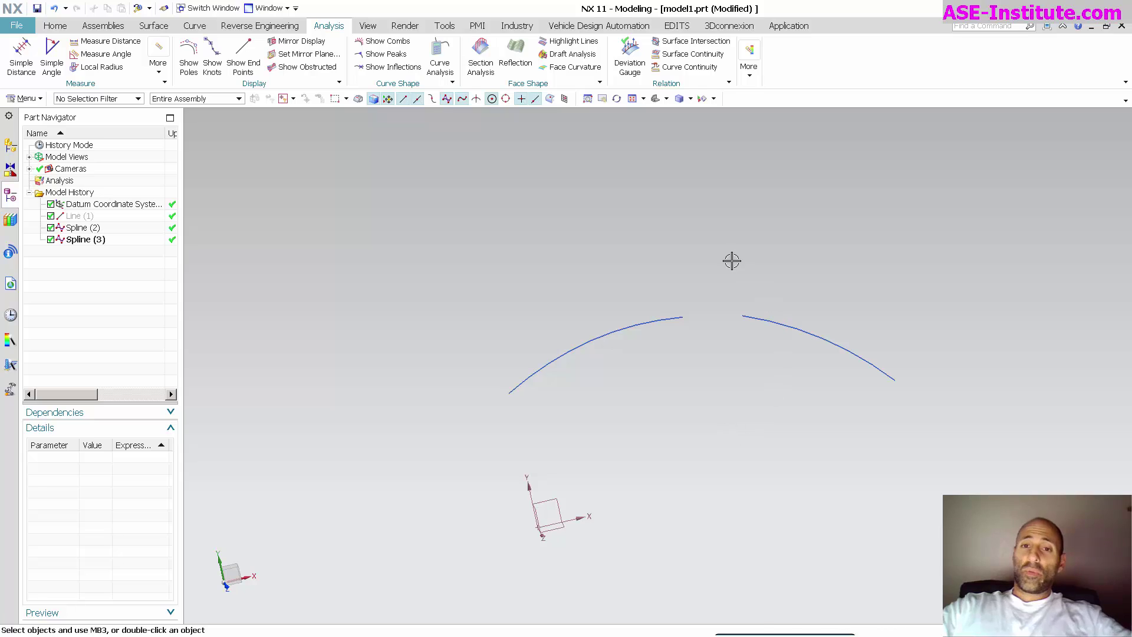
Check the left spline against the right reference spline, showing needles briefly then hiding them
{"action": "left_click", "coordinate": [686, 67]}
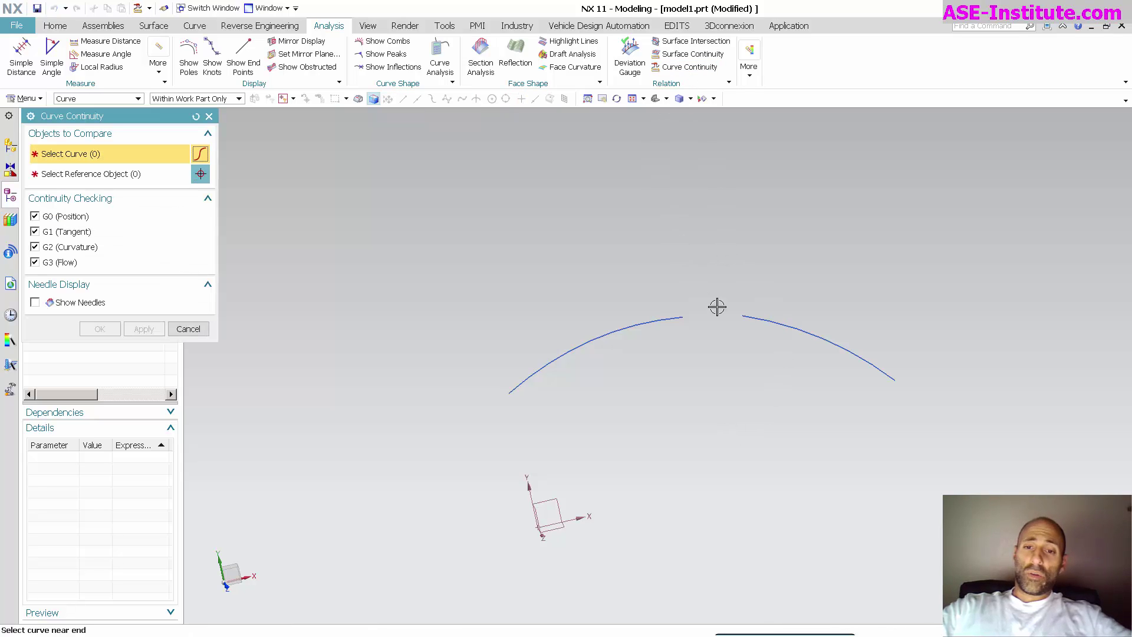
{"action": "left_click", "coordinate": [744, 317]}
{"action": "left_click", "coordinate": [676, 321]}
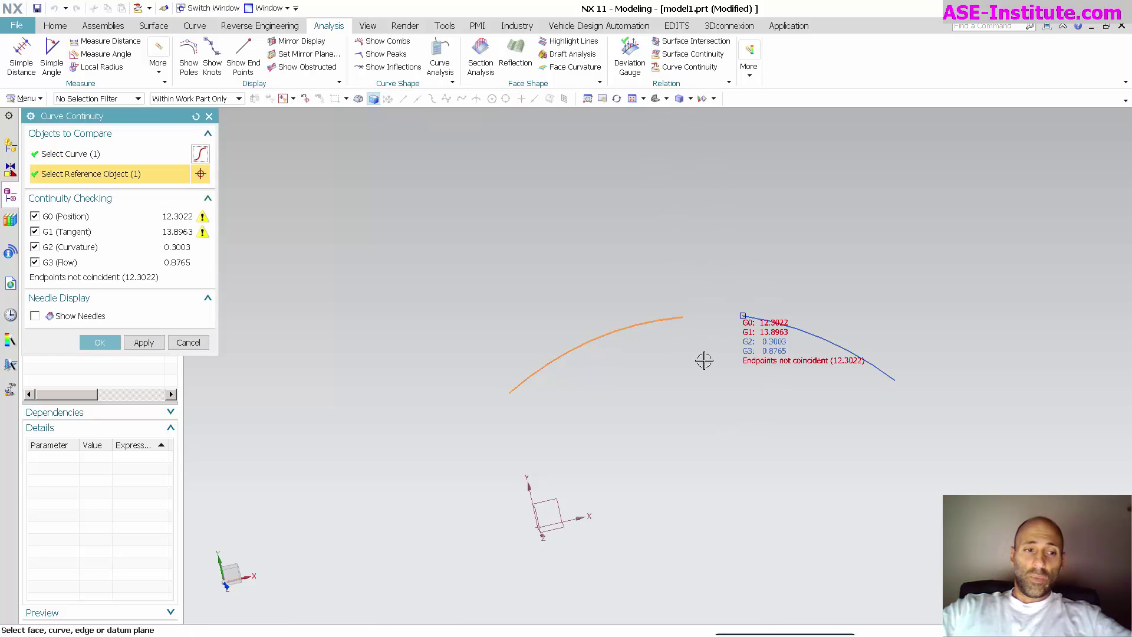
{"action": "left_click", "coordinate": [37, 317]}
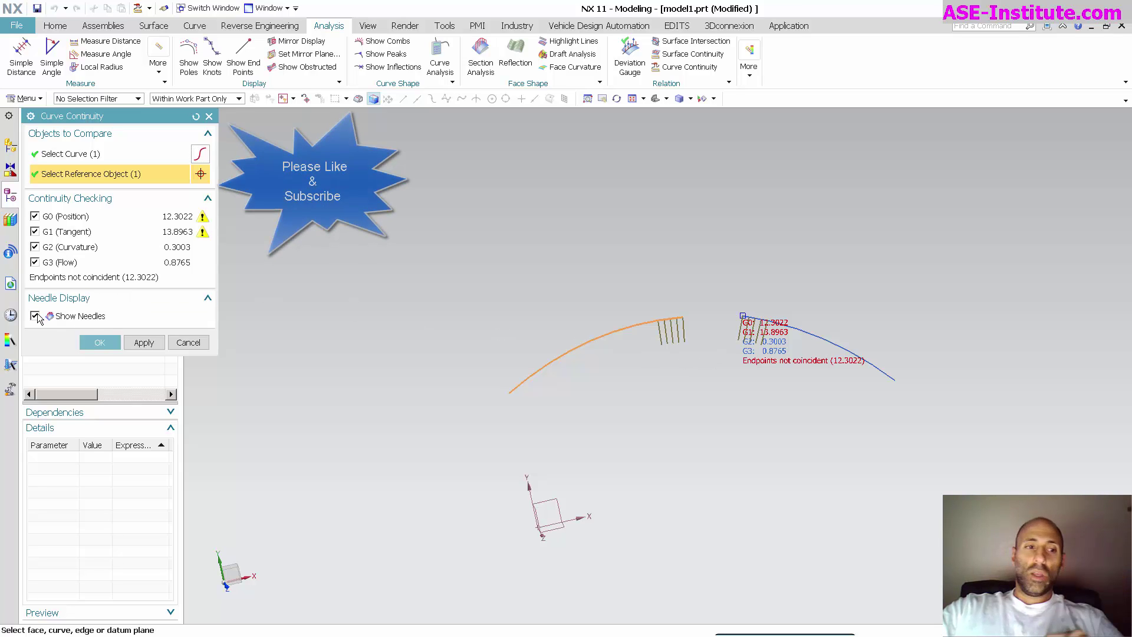
{"action": "left_click", "coordinate": [34, 262]}
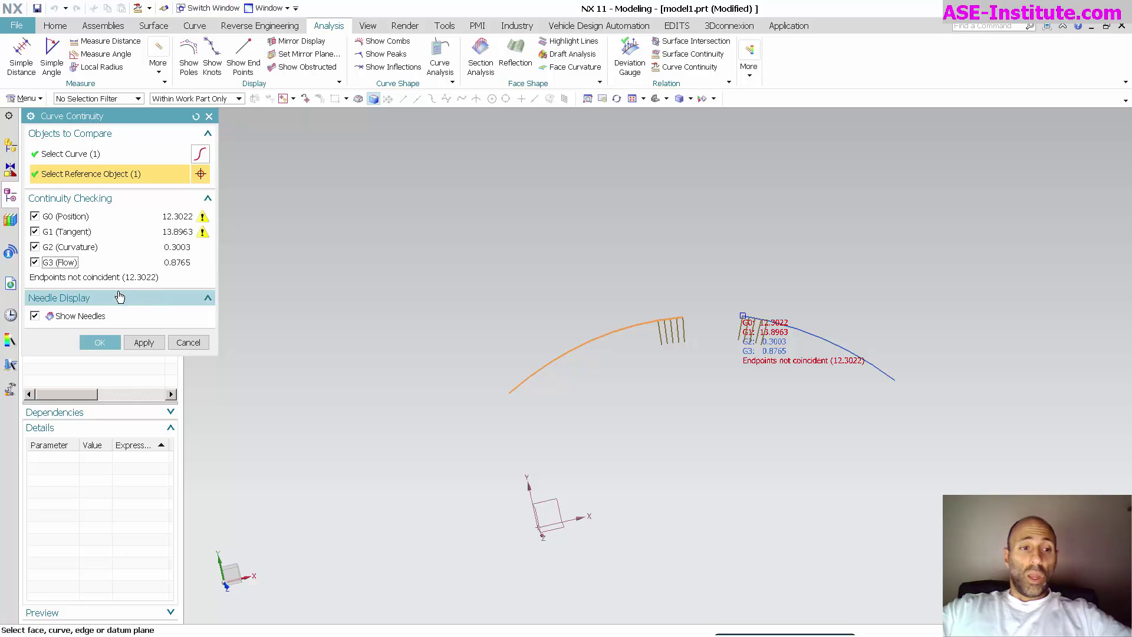
{"action": "left_click", "coordinate": [34, 316]}
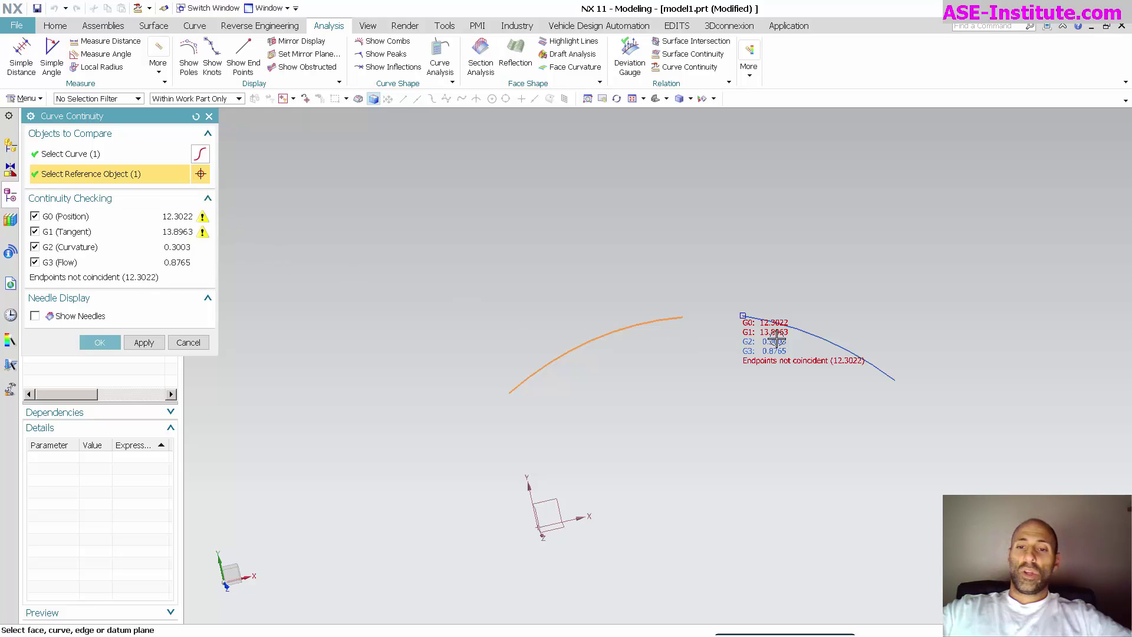
Accept the continuity analysis and zoom in on the gap between the splines
{"action": "left_click", "coordinate": [101, 342]}
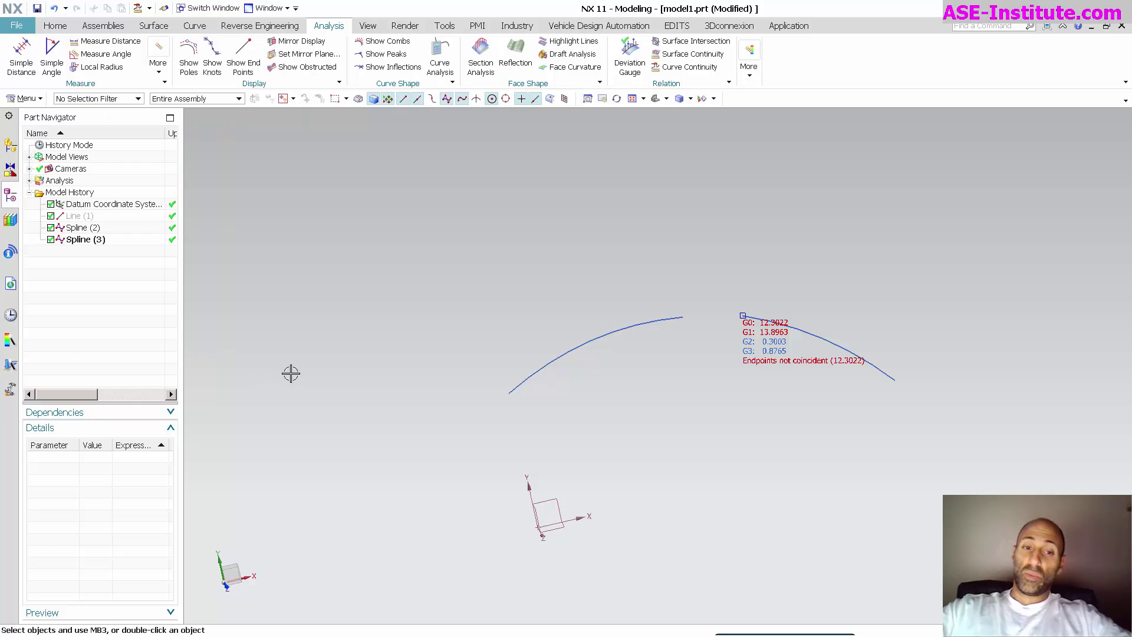
{"action": "scroll", "coordinate": [796, 559], "scroll_direction": "up", "scroll_amount": 4}
{"action": "scroll", "coordinate": [795, 557], "scroll_direction": "up", "scroll_amount": 2}
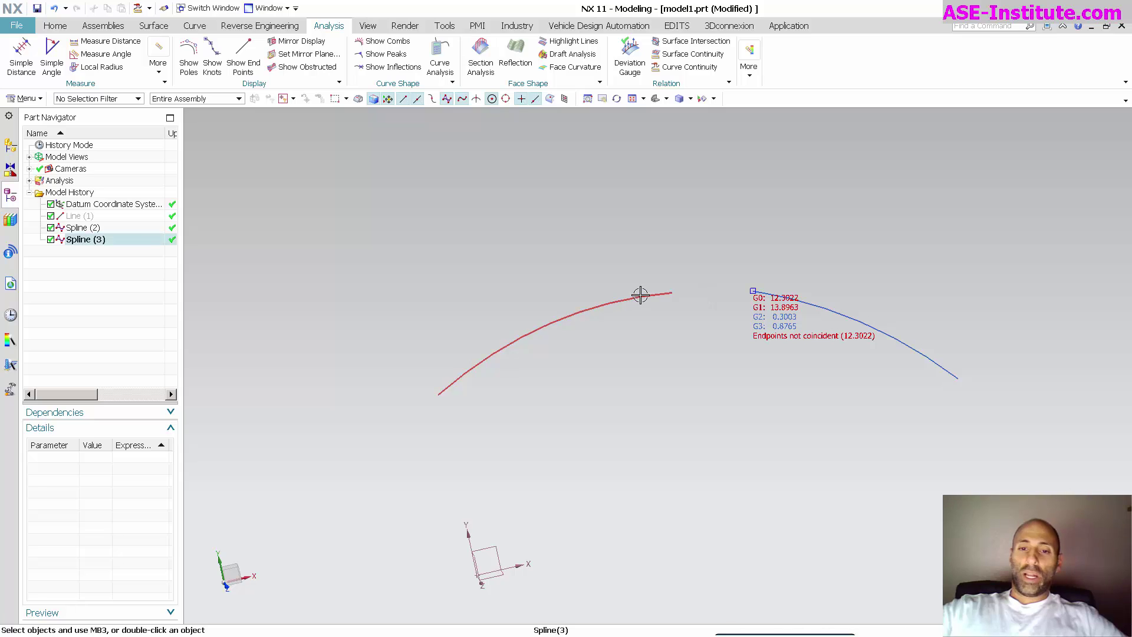
Inspect the left and then the right spline in Studio Spline, closing each unchanged
{"action": "double_click", "coordinate": [640, 294]}
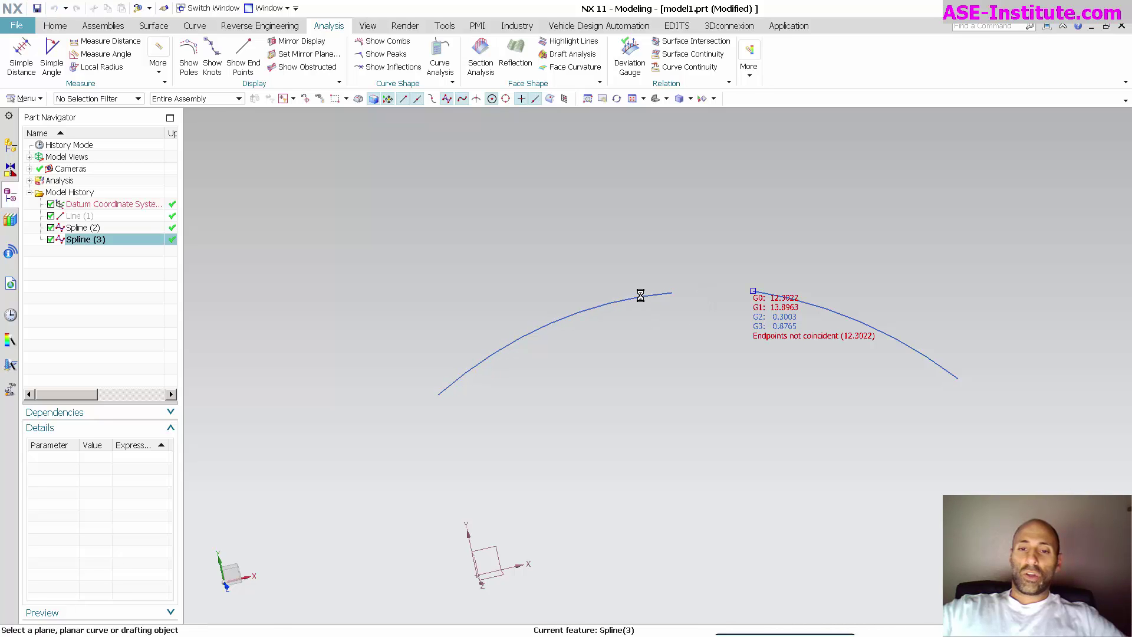
{"action": "middle_click", "coordinate": [838, 301]}
{"action": "double_click", "coordinate": [844, 311]}
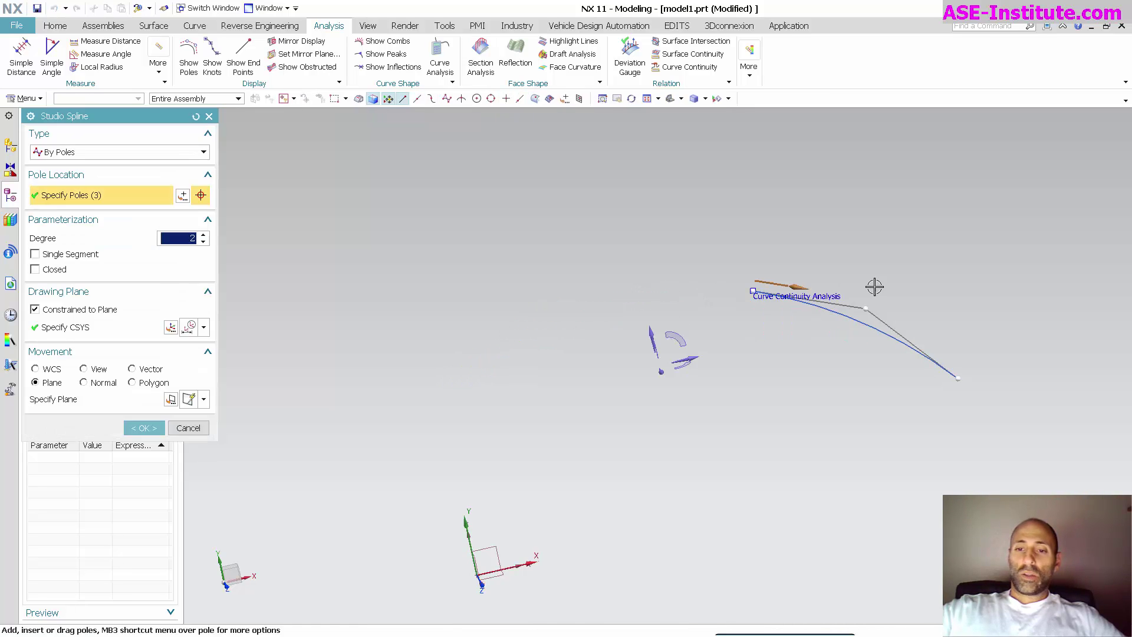
{"action": "middle_click", "coordinate": [741, 313]}
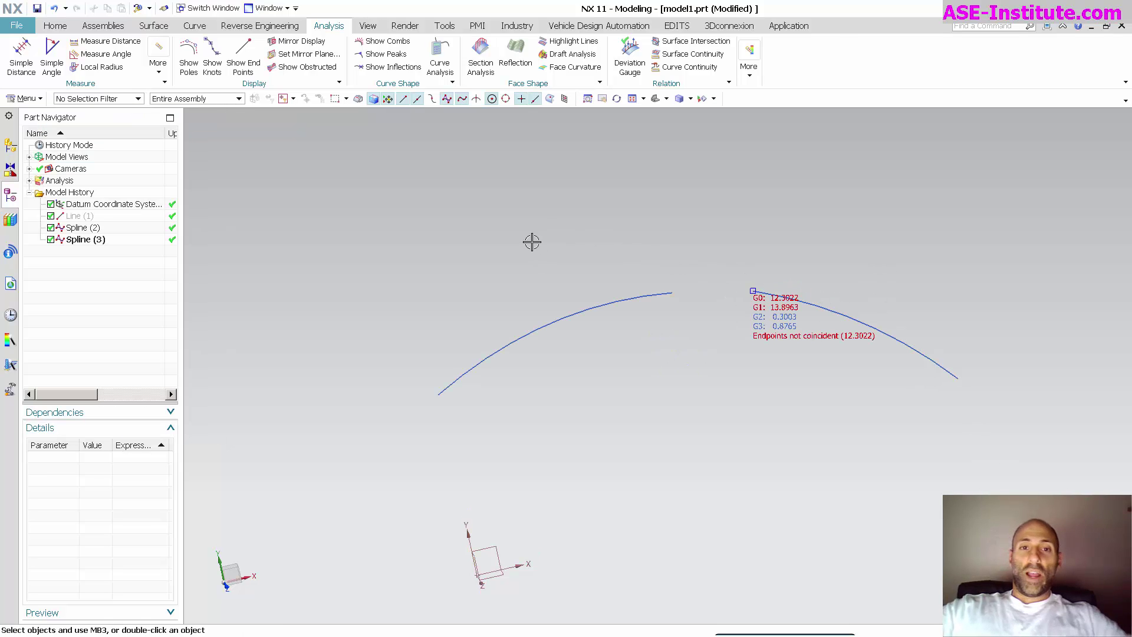
Show the control poles of both splines, then clear the selection
{"action": "left_click", "coordinate": [582, 309]}
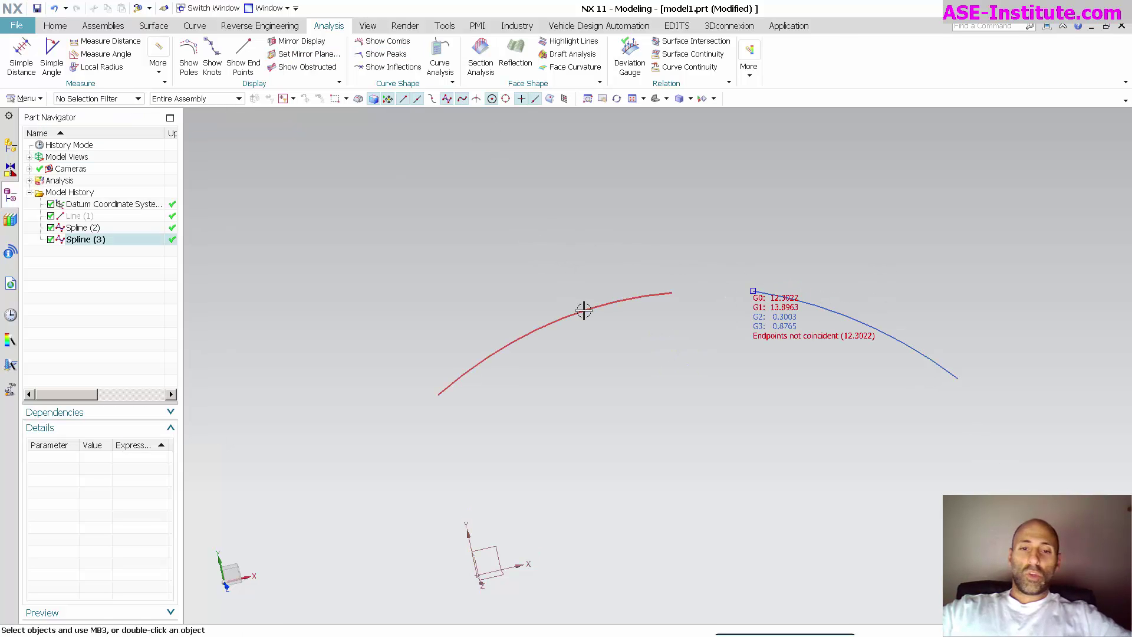
{"action": "left_click", "coordinate": [196, 52]}
{"action": "left_click", "coordinate": [866, 321]}
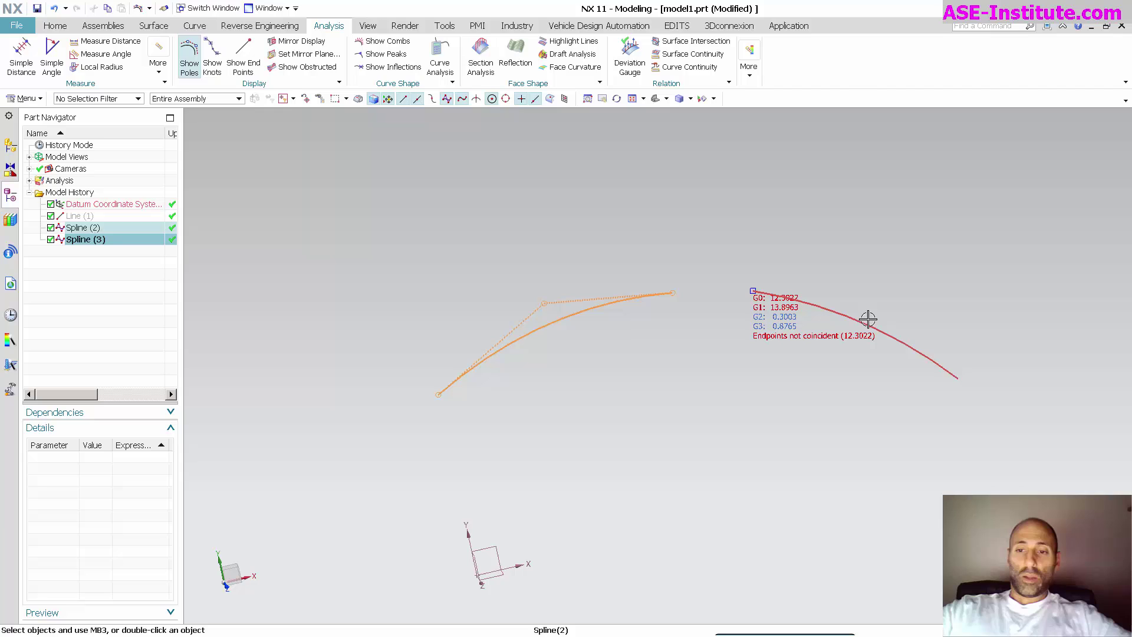
{"action": "left_click", "coordinate": [210, 48]}
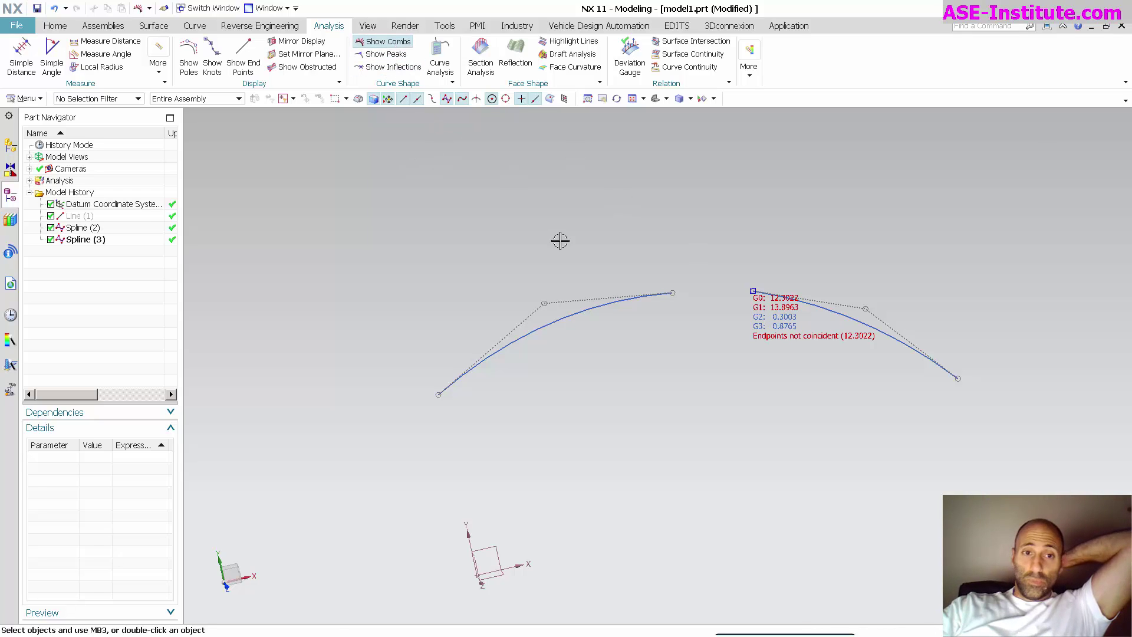
{"action": "left_click", "coordinate": [593, 308]}
{"action": "left_click", "coordinate": [873, 325]}
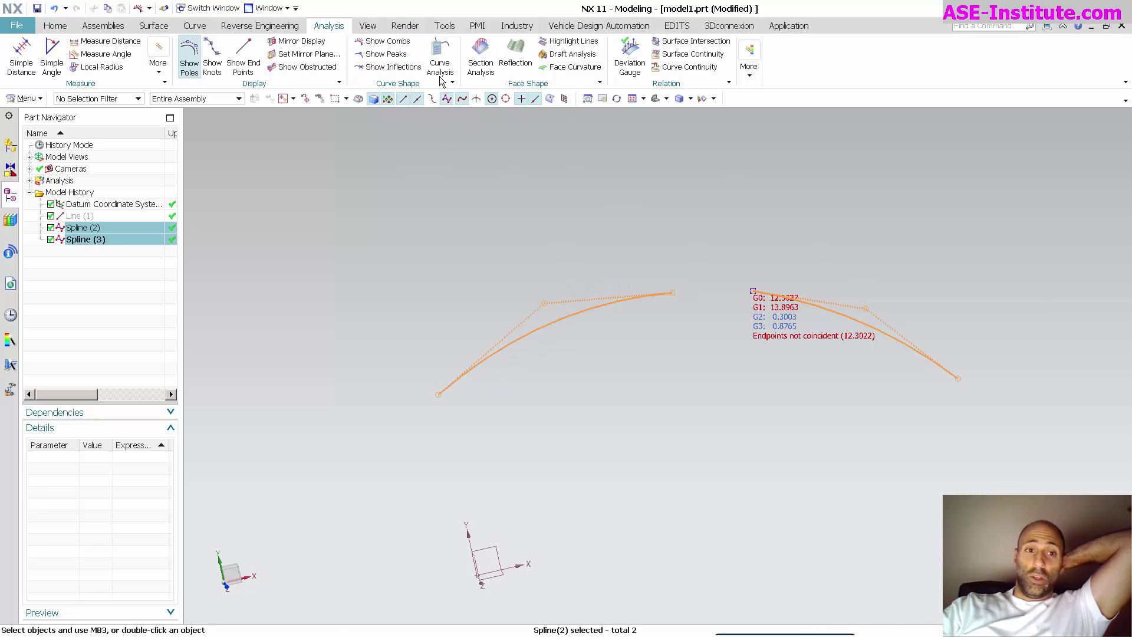
{"action": "left_click", "coordinate": [386, 41]}
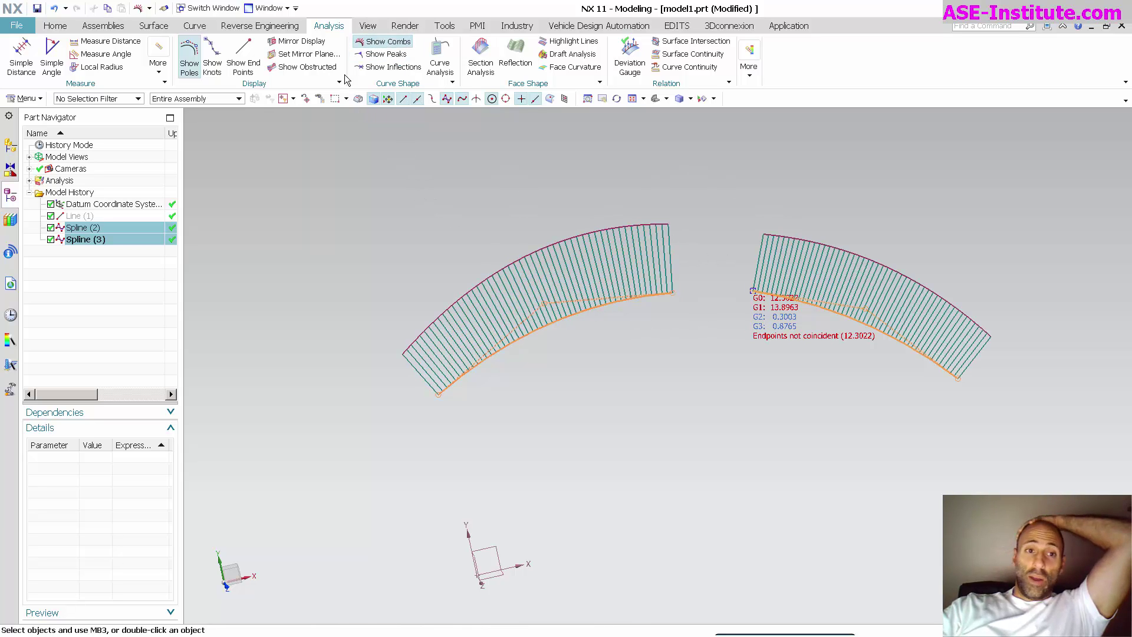
{"action": "left_click", "coordinate": [386, 41]}
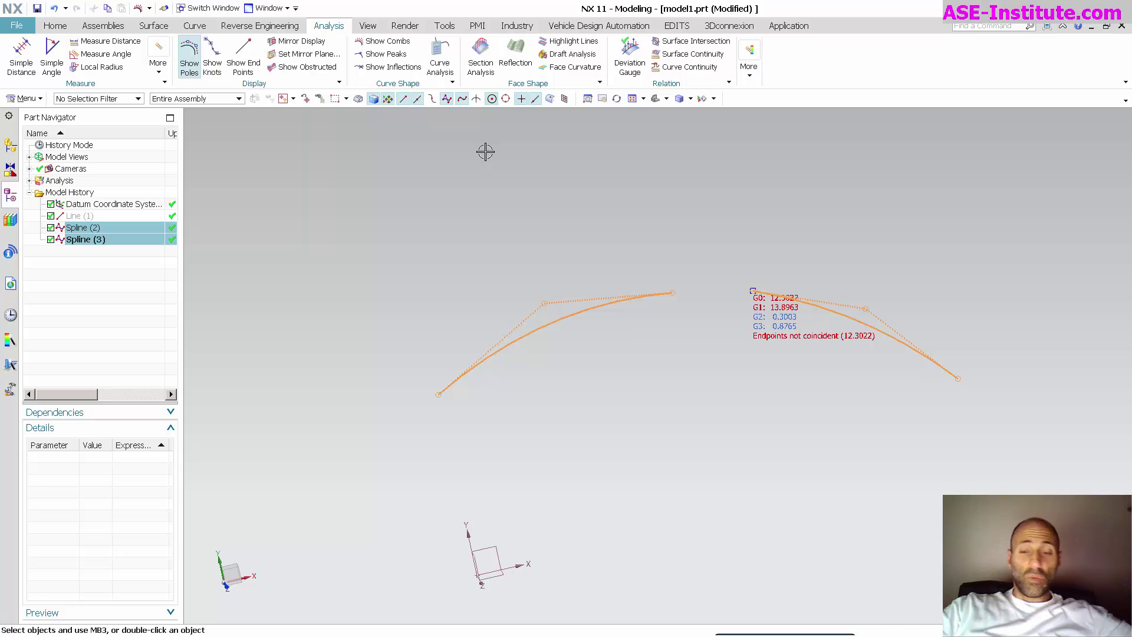
{"action": "key", "text": "Escape"}
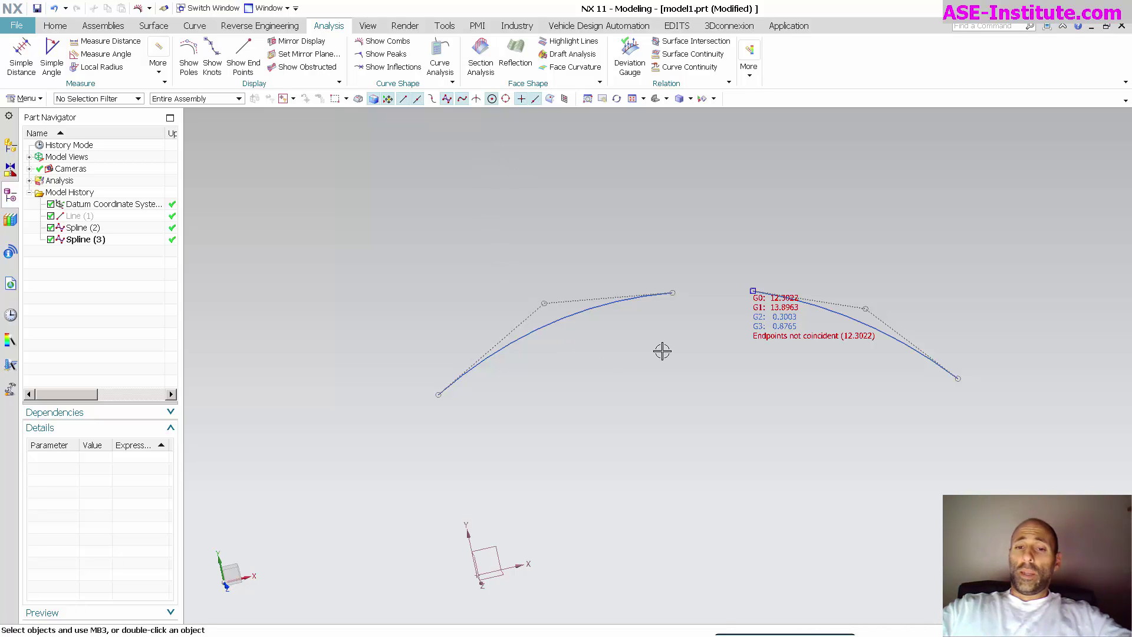
Zoom in and orient the view to look straight down from the top
{"action": "scroll", "coordinate": [689, 338], "scroll_direction": "up", "scroll_amount": 3}
{"action": "right_click_drag", "start_coordinate": [761, 321], "coordinate": [607, 316]}
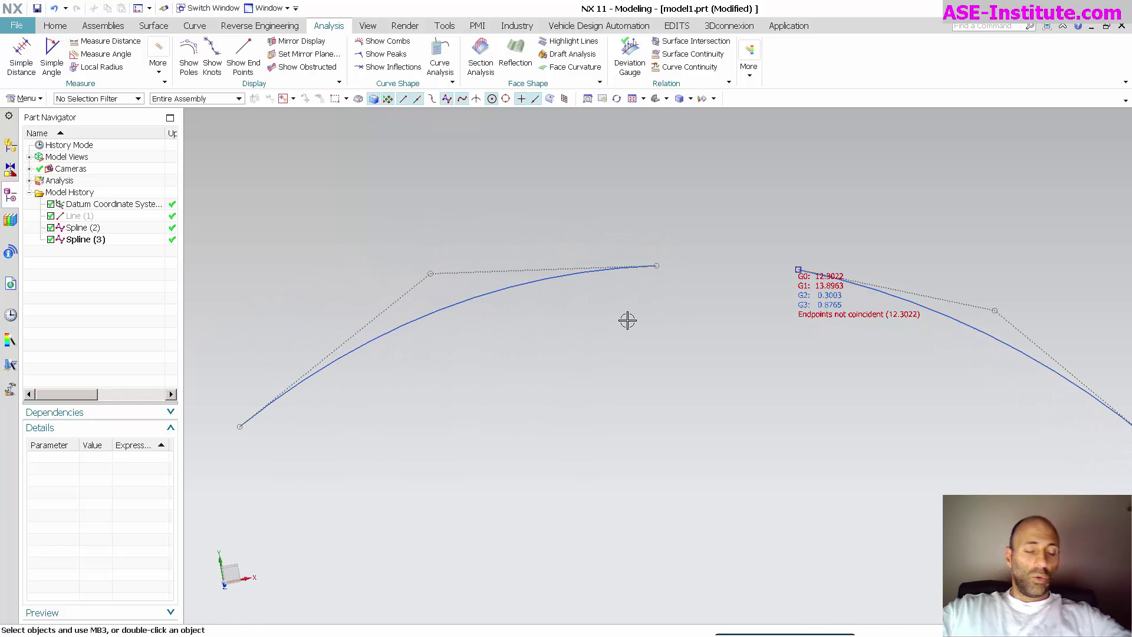
Edit the left spline, moving its end pole lower and pole 1 up and right
{"action": "double_click", "coordinate": [569, 275]}
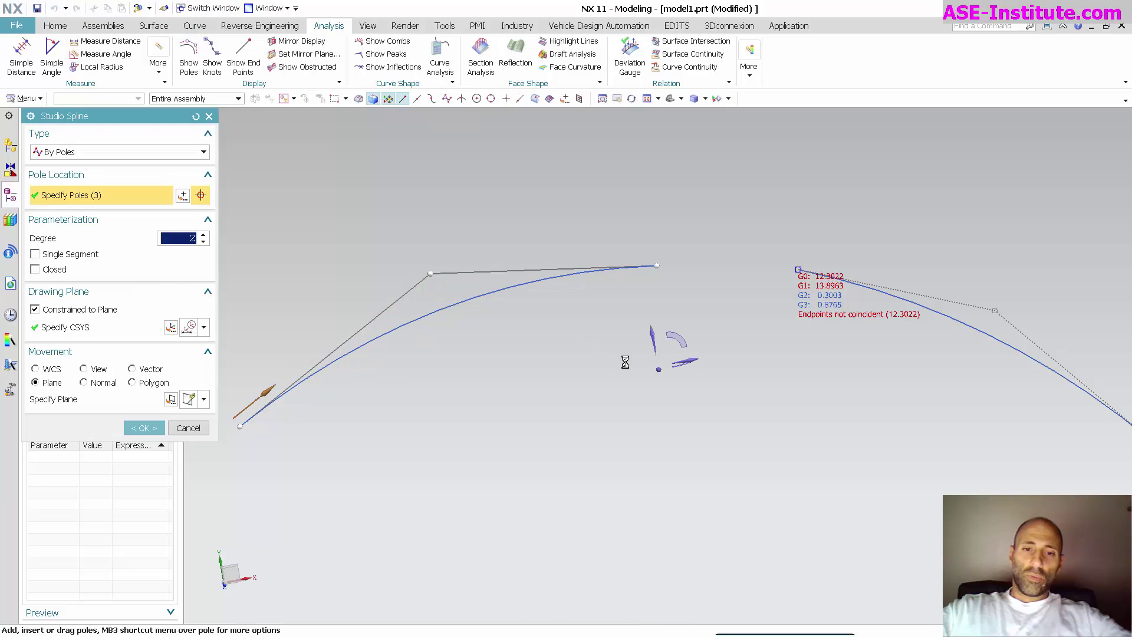
{"action": "left_click_drag", "start_coordinate": [659, 270], "coordinate": [646, 319]}
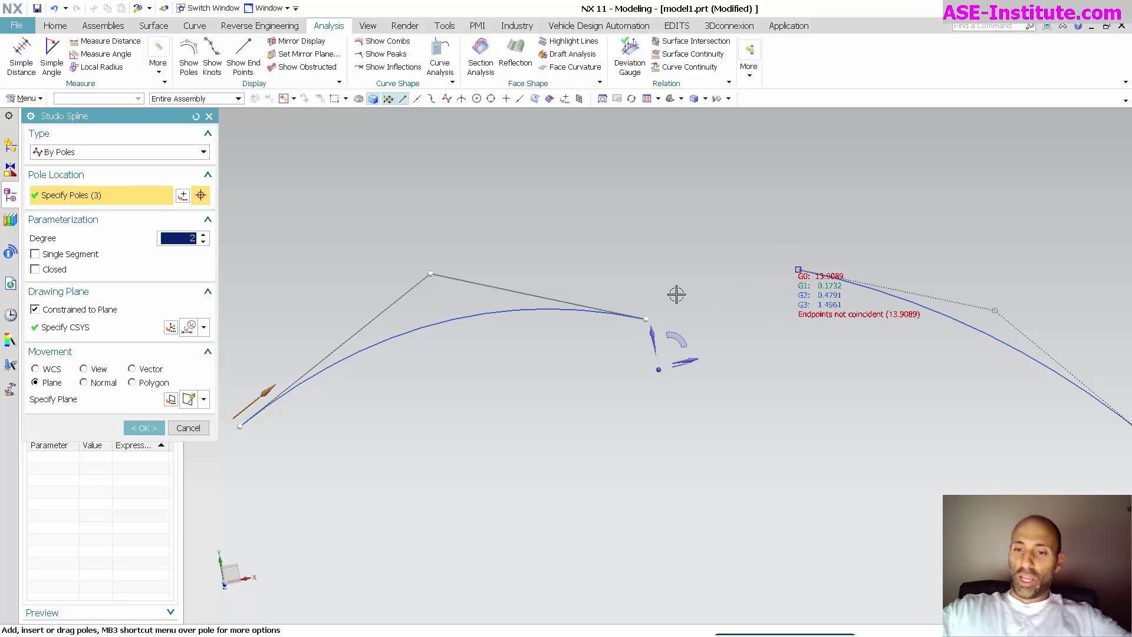
{"action": "left_click", "coordinate": [428, 271]}
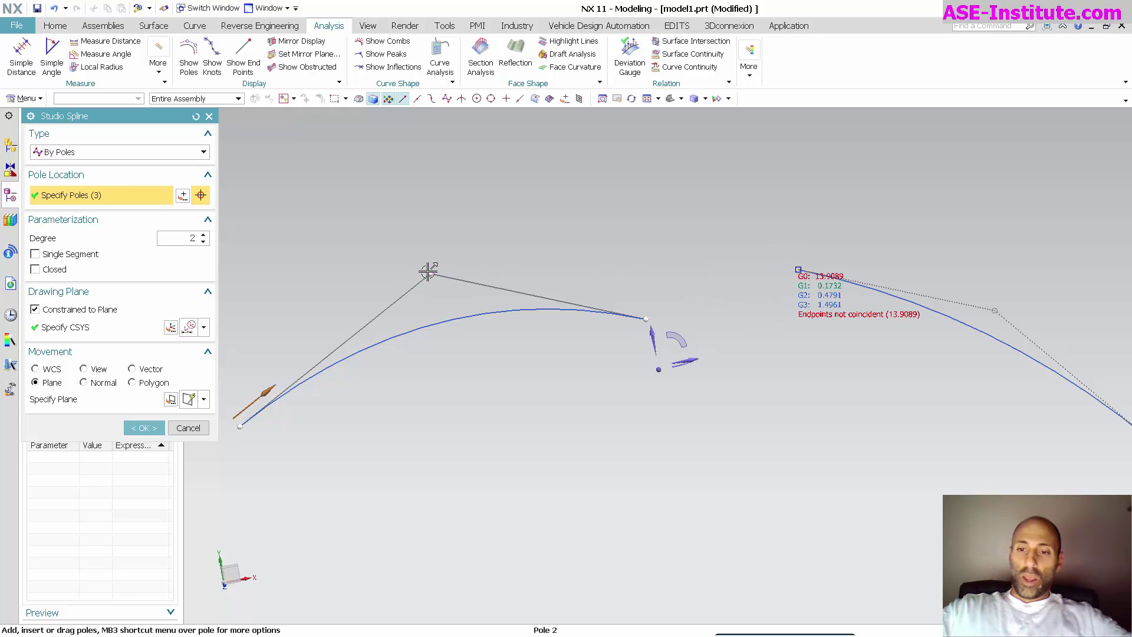
{"action": "left_click", "coordinate": [240, 426]}
{"action": "left_click_drag", "start_coordinate": [240, 426], "coordinate": [263, 354]}
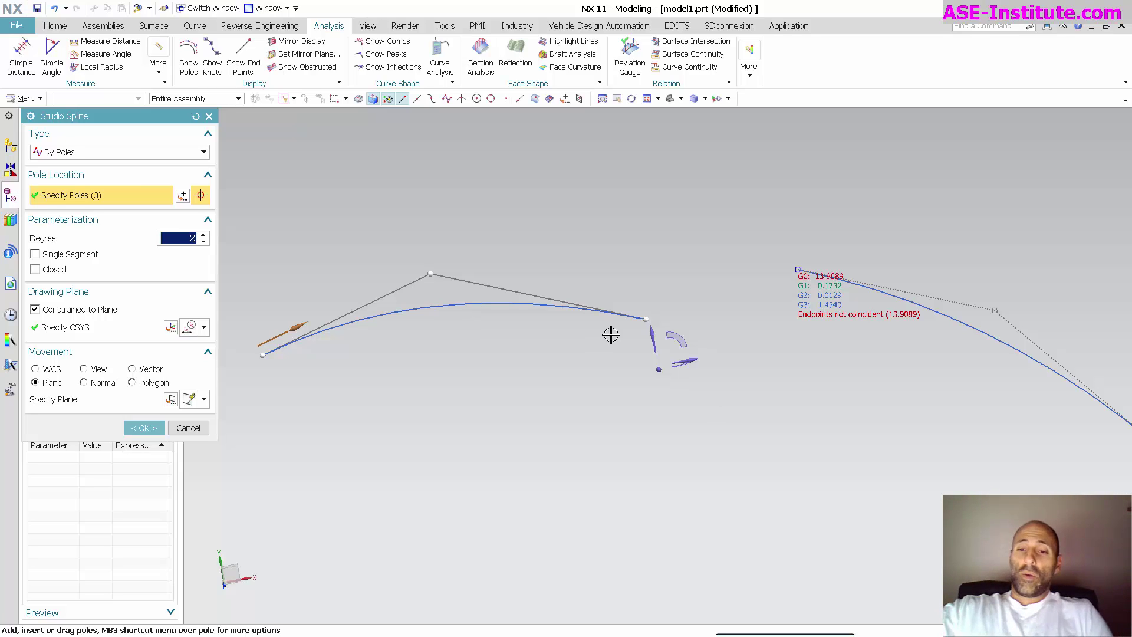
Snap the left spline's end onto the right spline's start, then raise its middle pole and pole 1
{"action": "left_click_drag", "start_coordinate": [650, 319], "coordinate": [798, 269]}
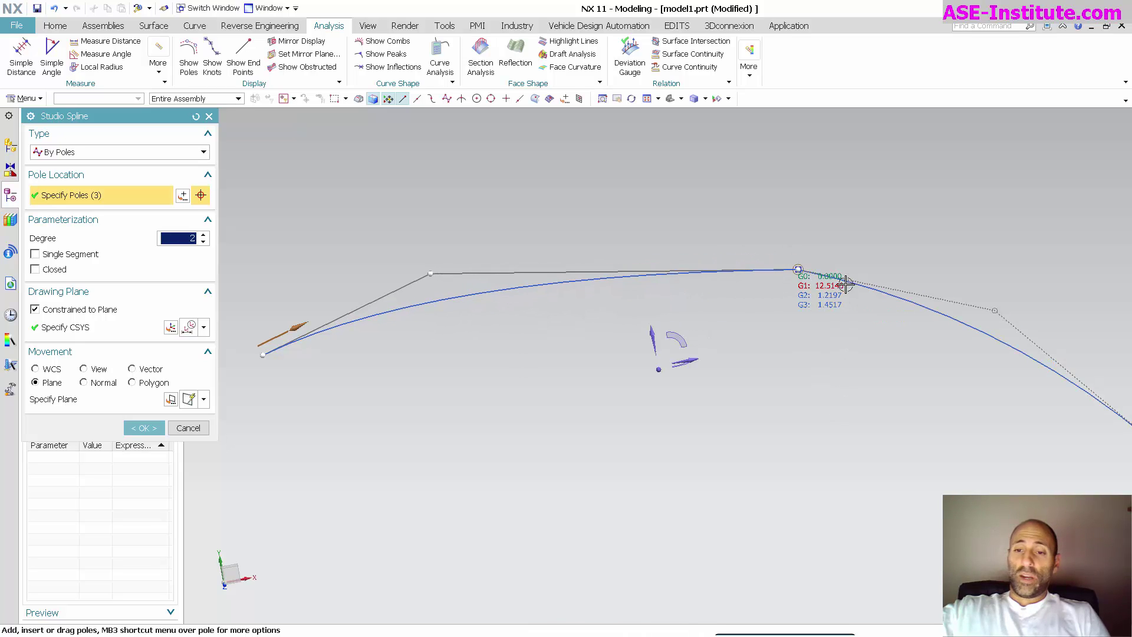
{"action": "left_click_drag", "start_coordinate": [430, 273], "coordinate": [570, 224]}
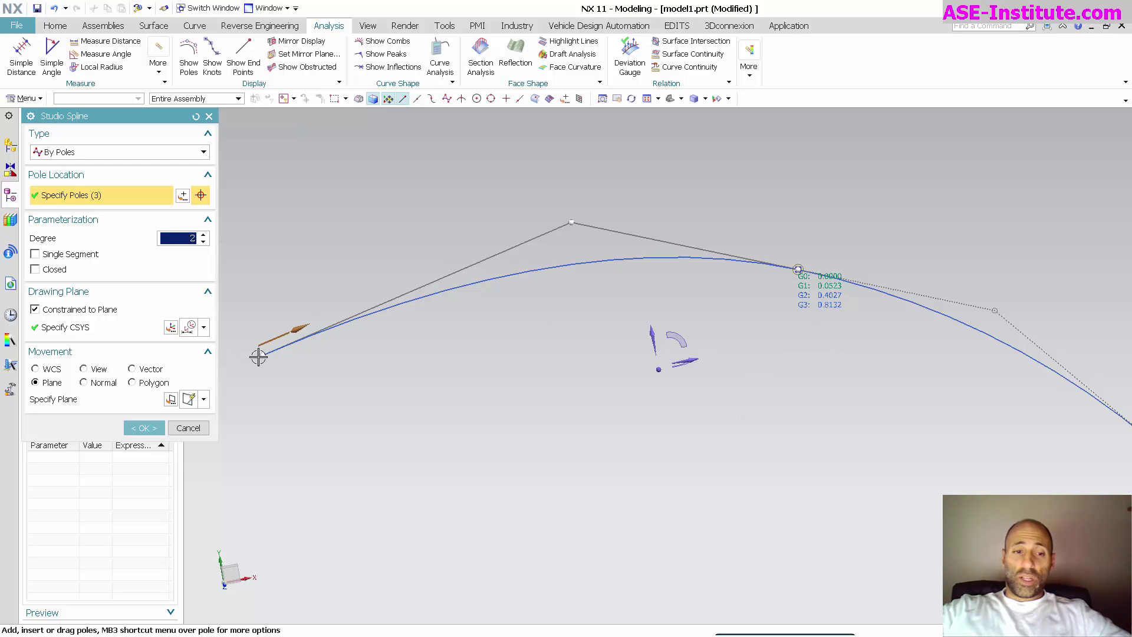
{"action": "left_click_drag", "start_coordinate": [283, 340], "coordinate": [342, 316]}
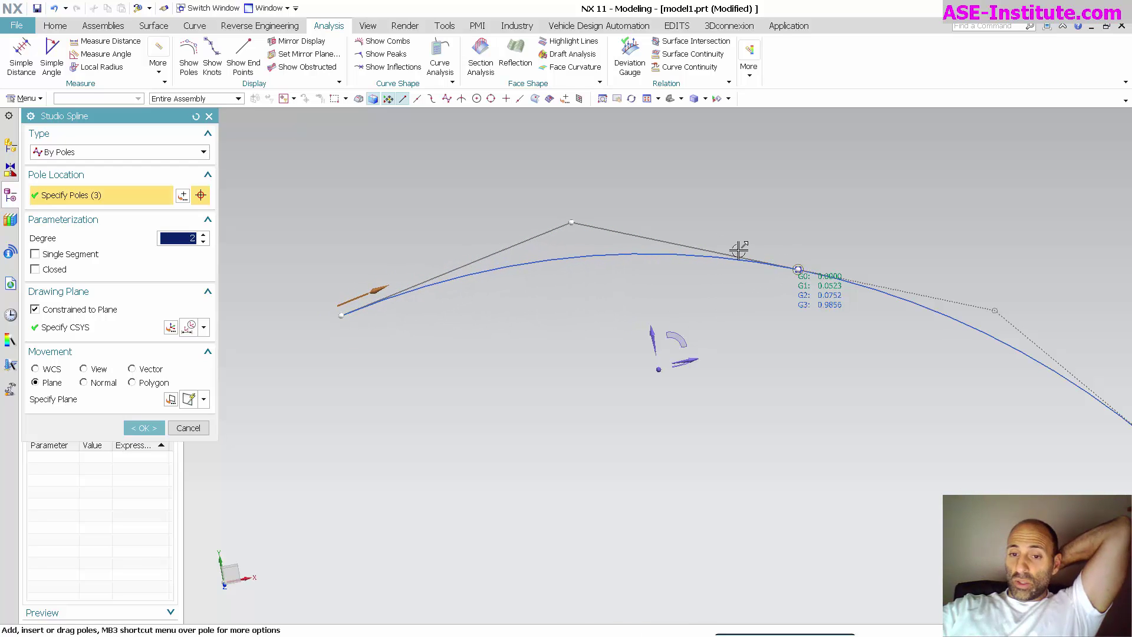
Make the left spline a single degree-3 segment and infer G1 and G2 at its end pole
{"action": "right_click", "coordinate": [798, 268]}
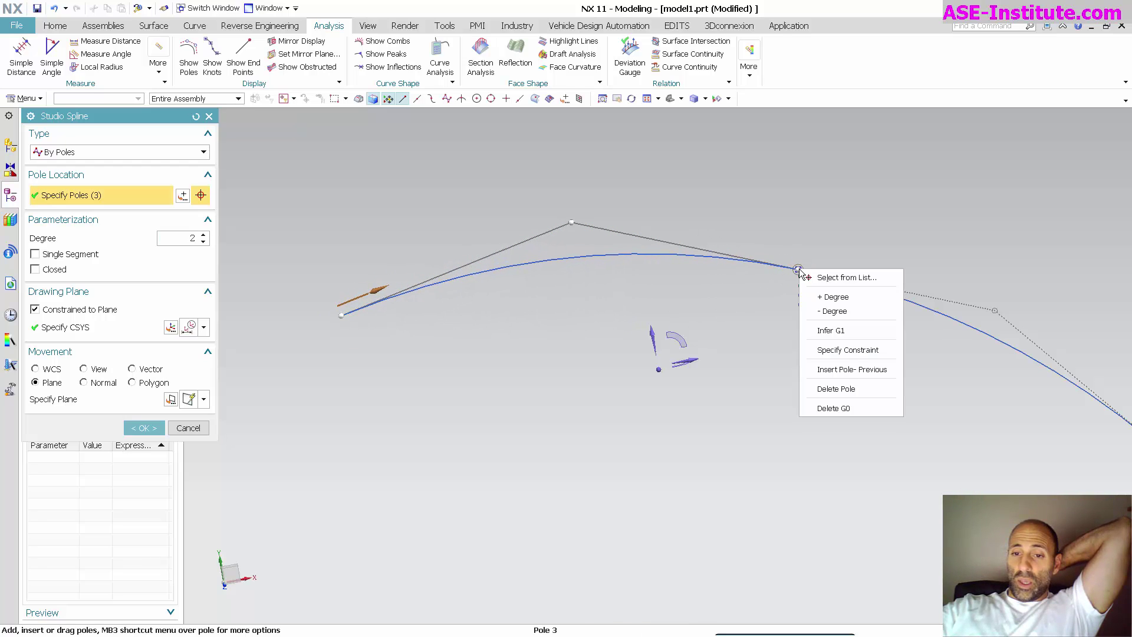
{"action": "left_click", "coordinate": [763, 306]}
{"action": "left_click", "coordinate": [34, 254]}
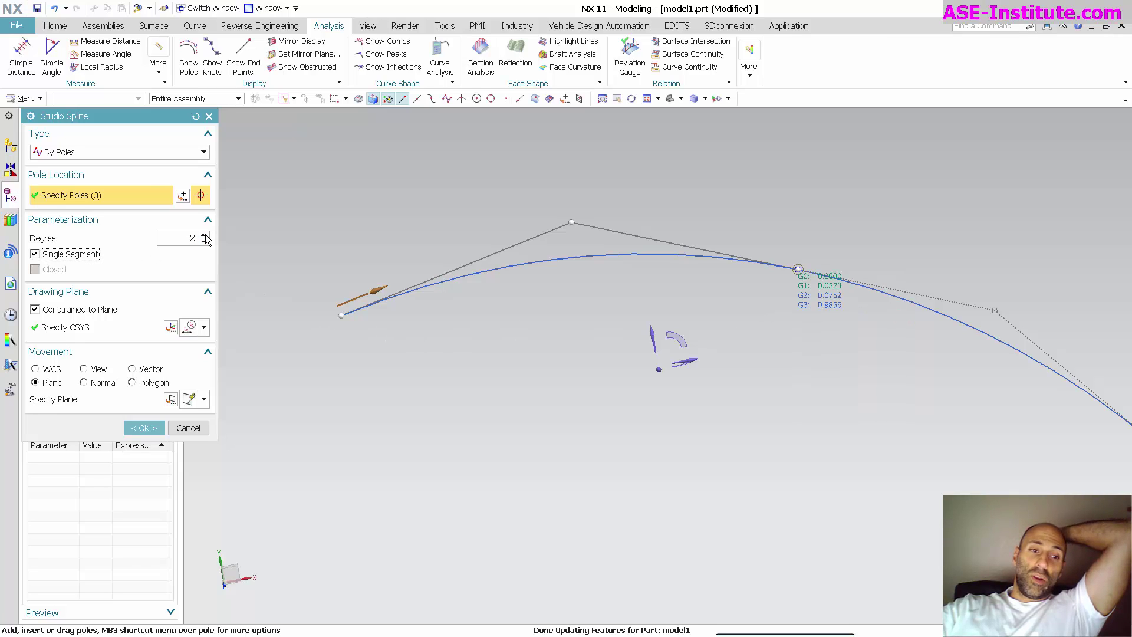
{"action": "right_click", "coordinate": [798, 269]}
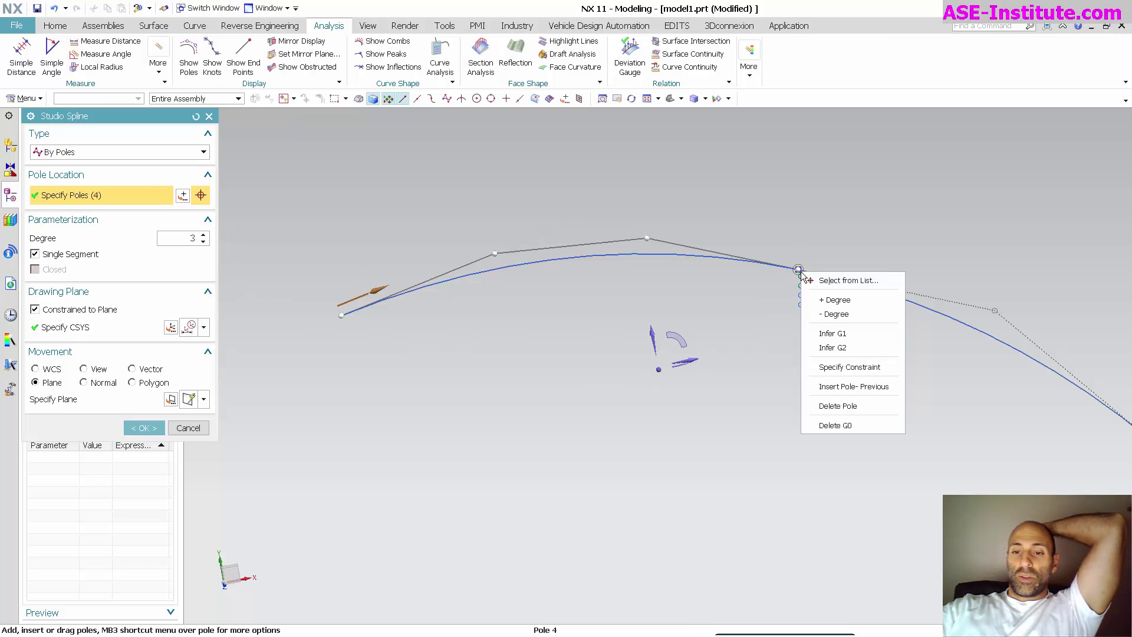
{"action": "left_click", "coordinate": [837, 347]}
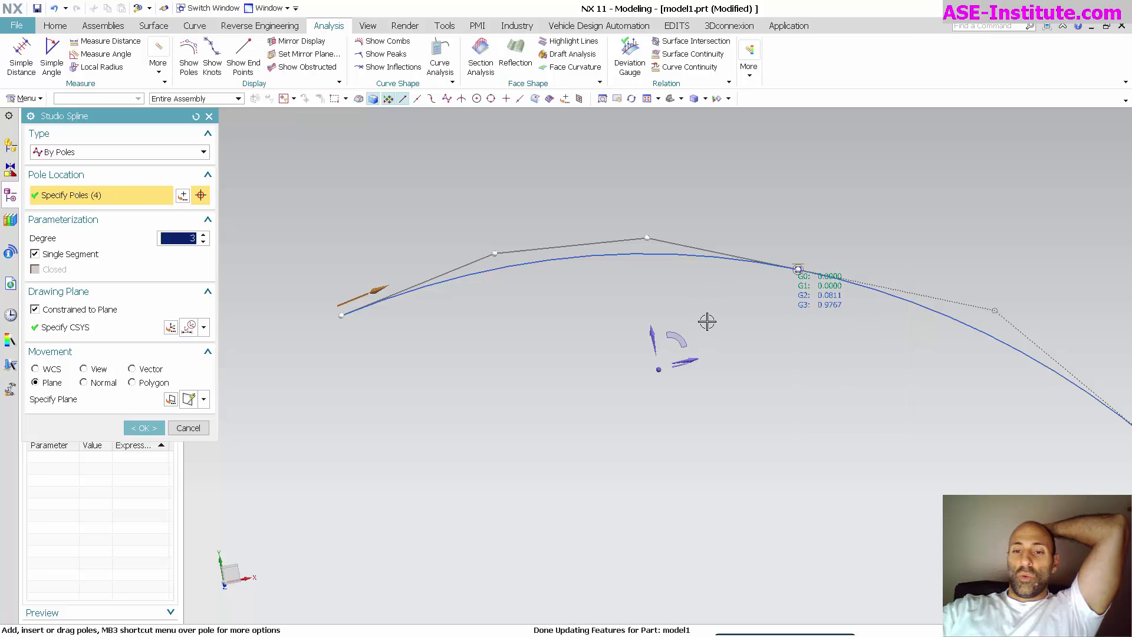
{"action": "right_click", "coordinate": [798, 268]}
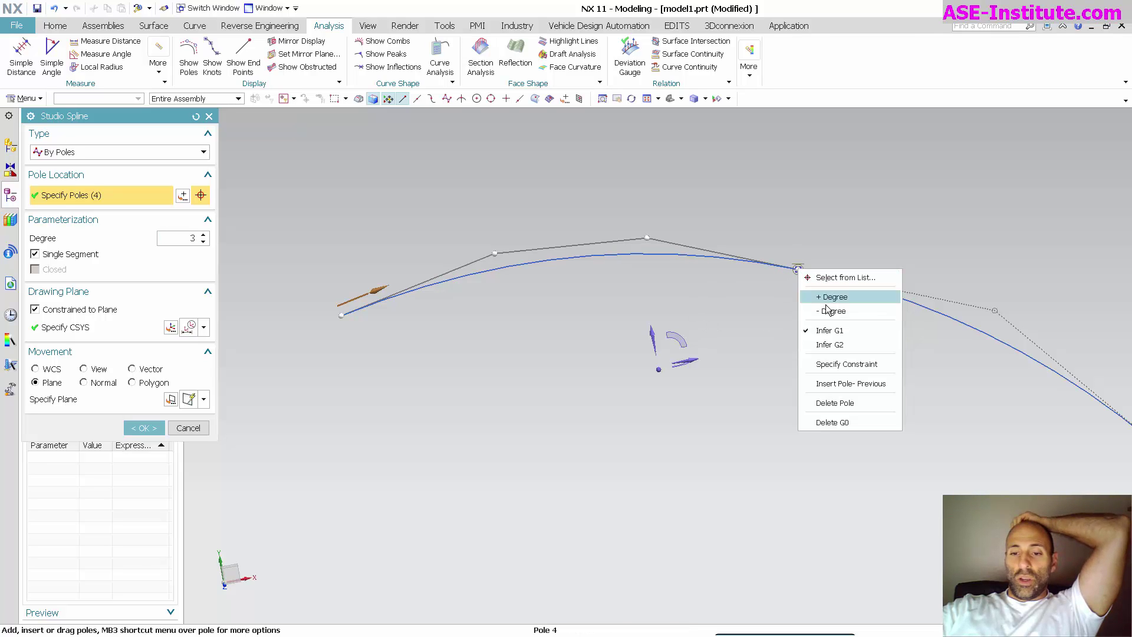
{"action": "left_click", "coordinate": [830, 345]}
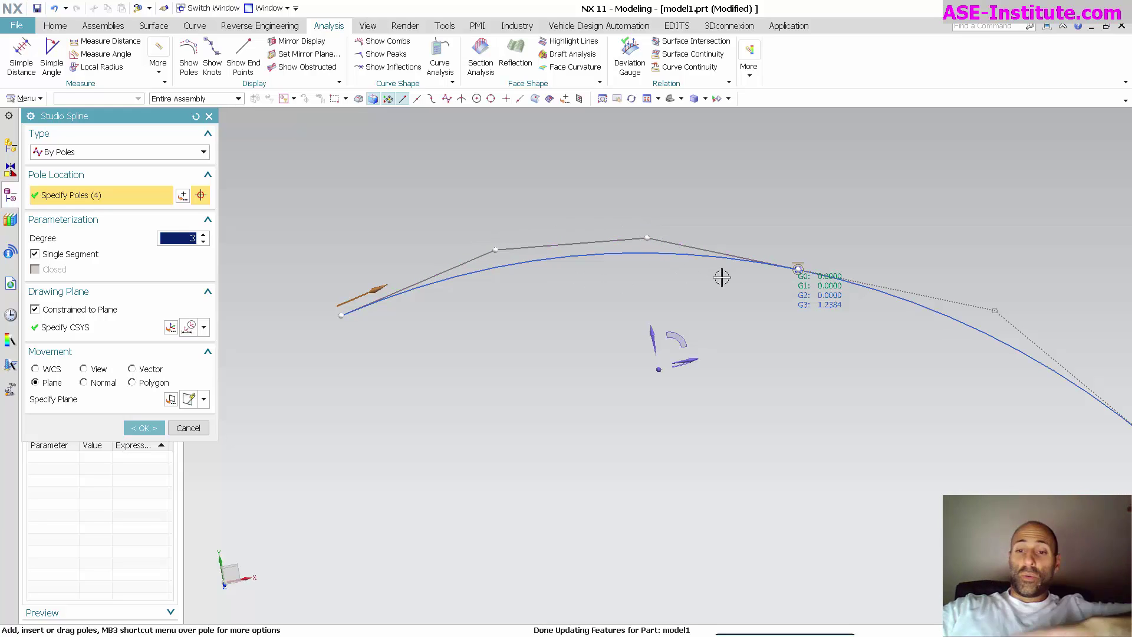
Raise the spline to degree 4 and infer G3 so G0–G3 all read 0.0000
{"action": "right_click", "coordinate": [797, 268]}
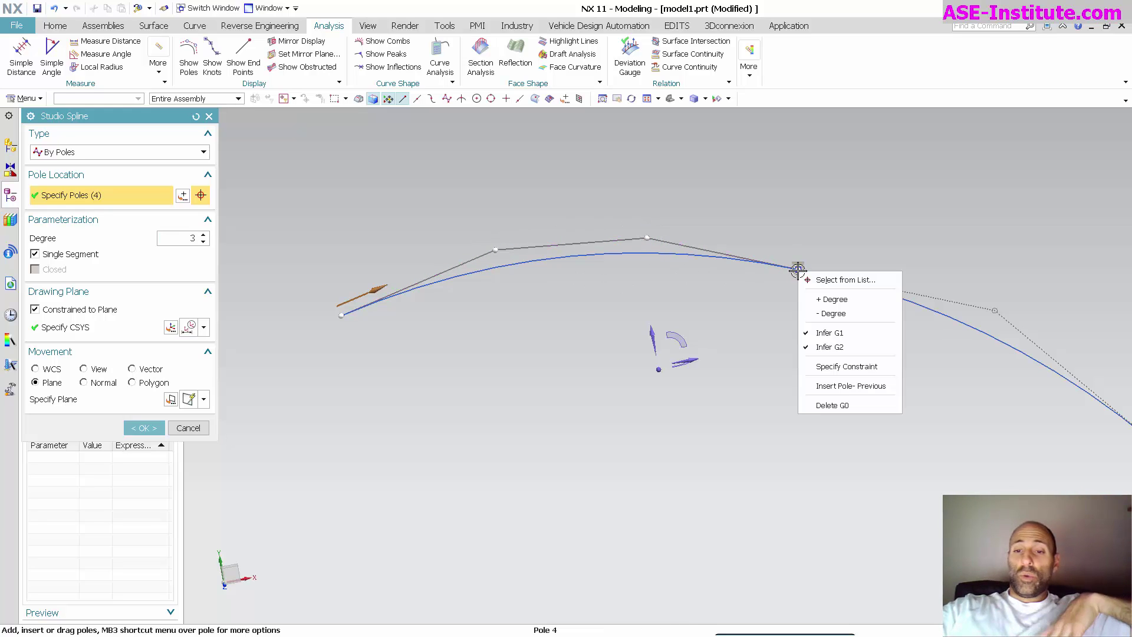
{"action": "left_click", "coordinate": [829, 346]}
{"action": "left_click", "coordinate": [203, 235]}
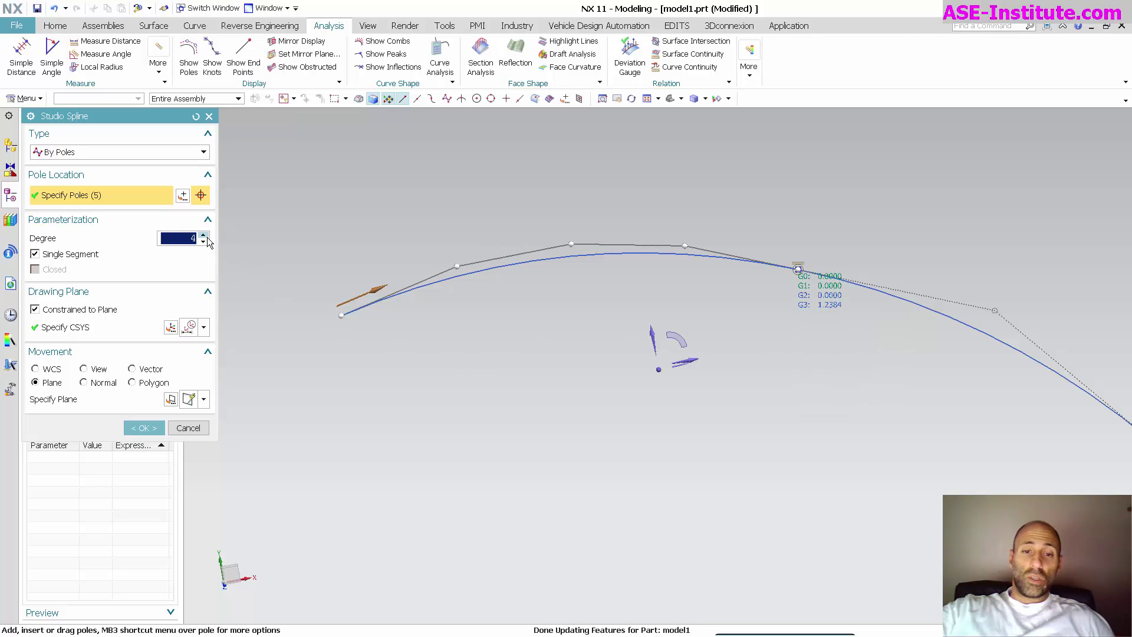
{"action": "right_click", "coordinate": [797, 268]}
{"action": "left_click", "coordinate": [832, 360]}
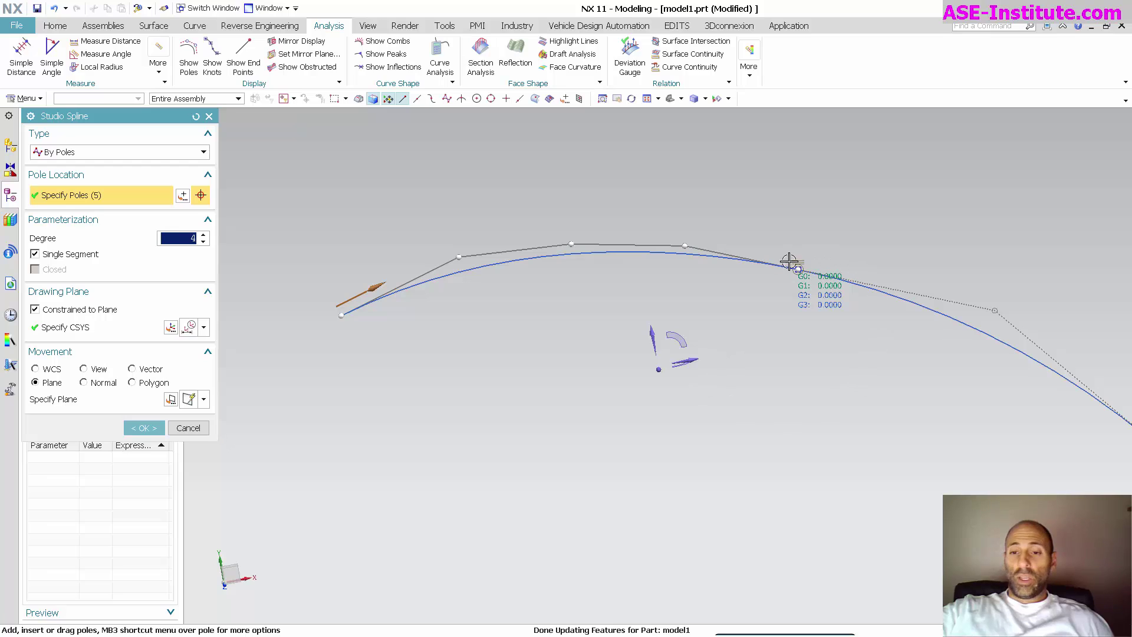